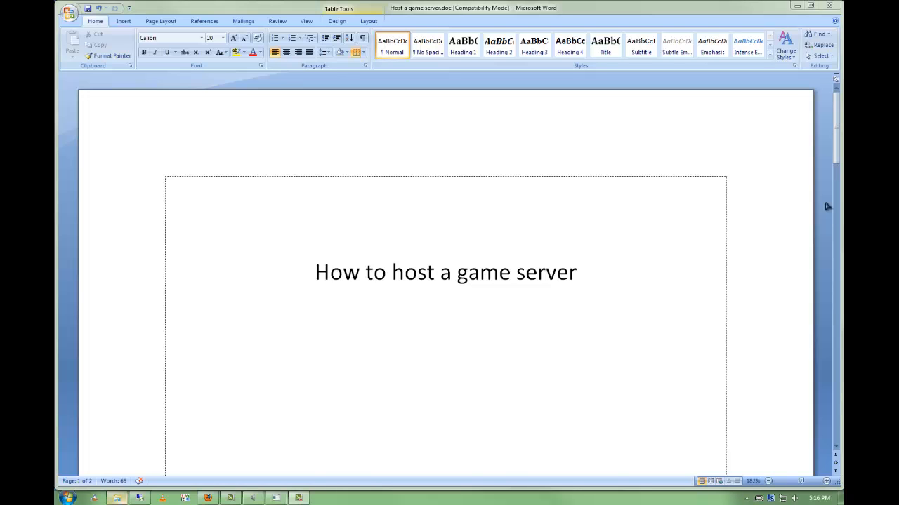
- Review the document's Minecraft Servers table and the Minecraft Server folder's files, returning to the document
{"action": "left_click_drag", "start_coordinate": [836, 114], "coordinate": [836, 114]}
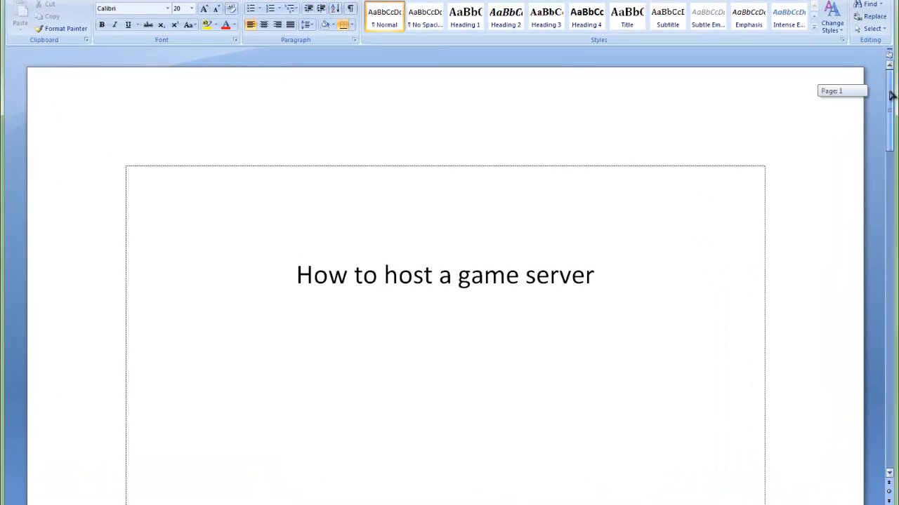
{"action": "left_click_drag", "start_coordinate": [890, 94], "coordinate": [888, 184]}
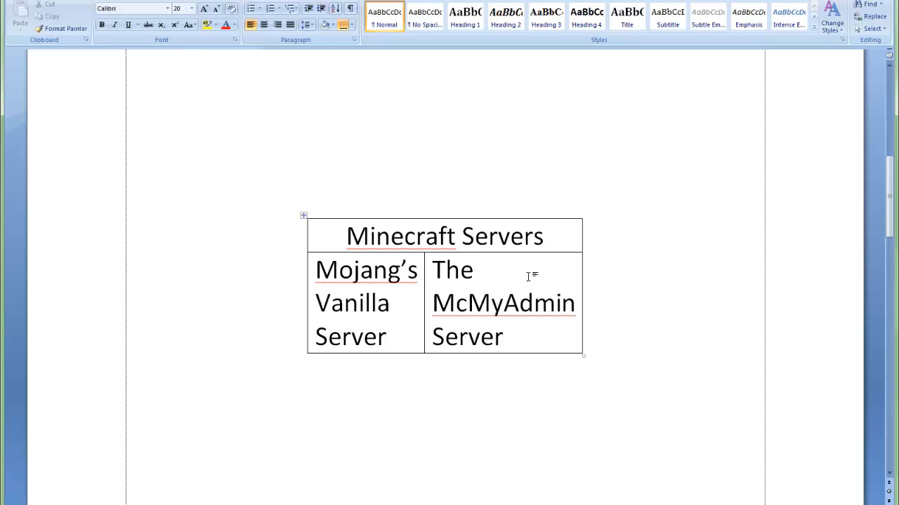
{"action": "left_click", "coordinate": [401, 304]}
{"action": "left_click", "coordinate": [93, 504]}
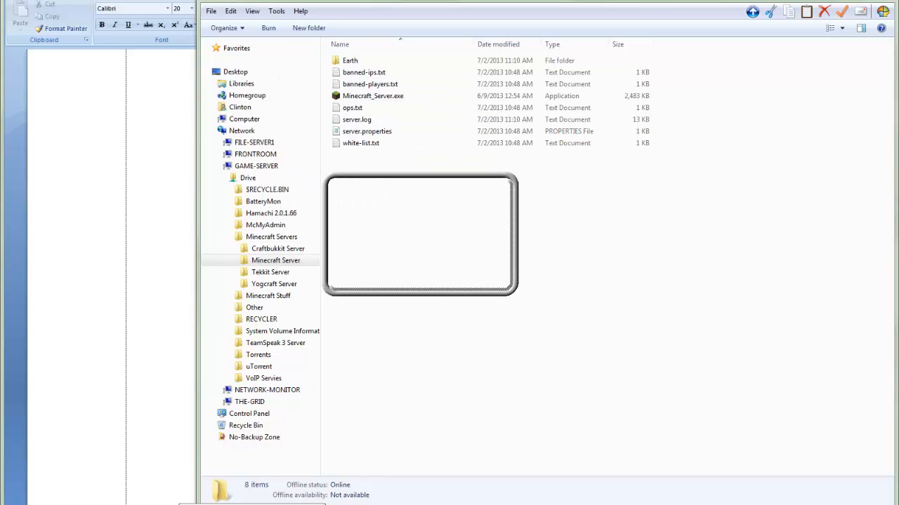
{"action": "left_click", "coordinate": [169, 229]}
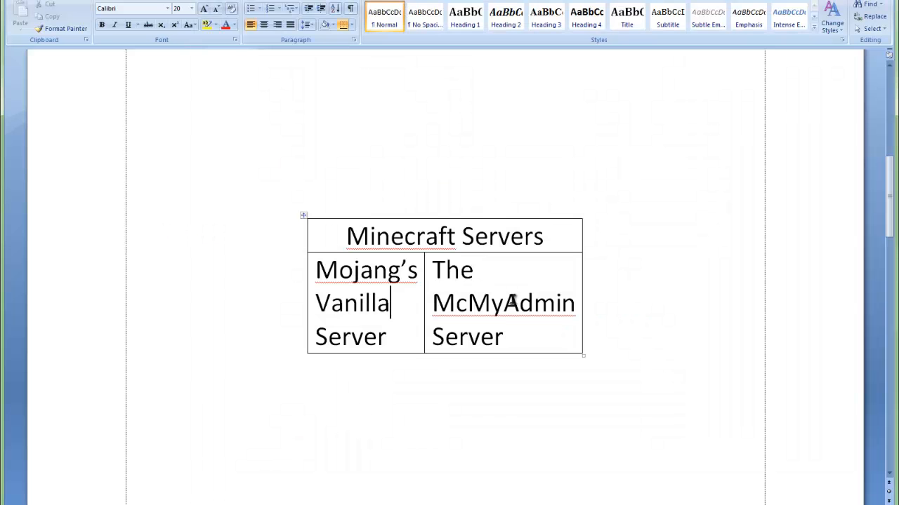
- Switch to the McMyAdmin web interface and look through Status, Console, Users and Groups, and the Configuration settings up to World Management
{"action": "left_click", "coordinate": [499, 266]}
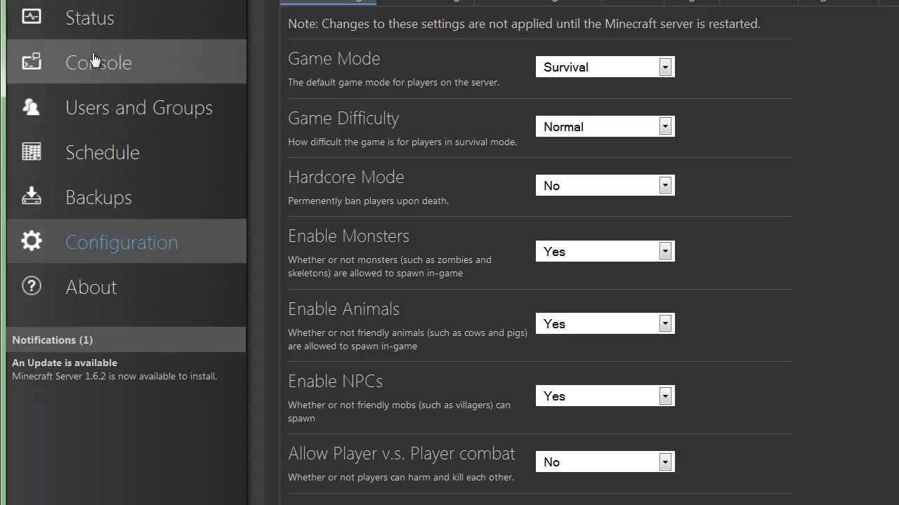
{"action": "left_click", "coordinate": [89, 35]}
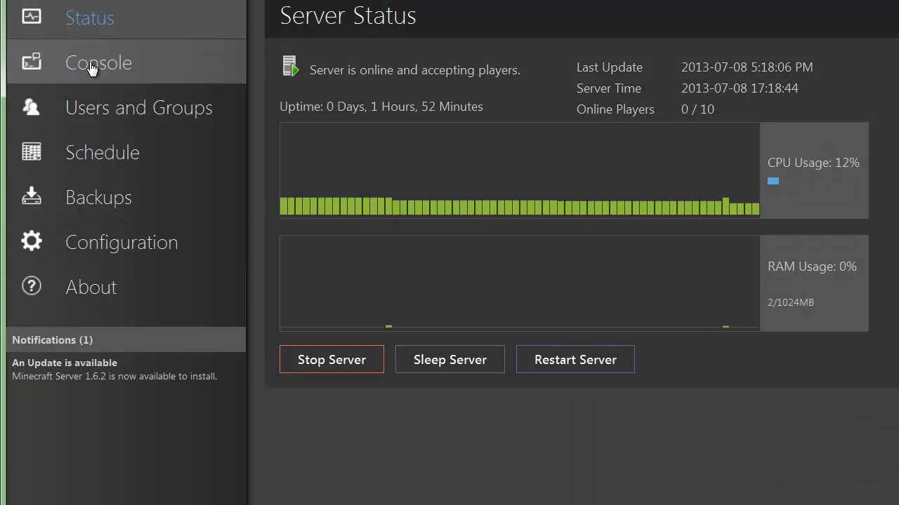
{"action": "left_click", "coordinate": [91, 72]}
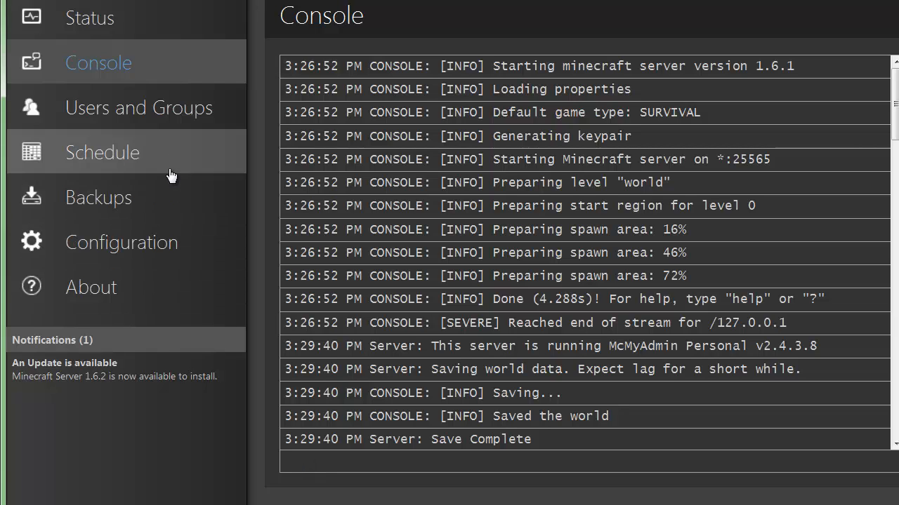
{"action": "left_click", "coordinate": [138, 111]}
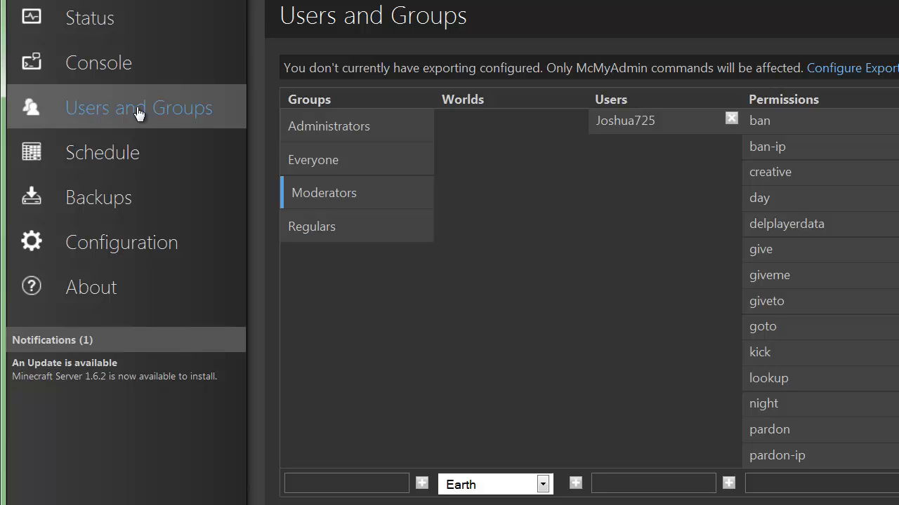
{"action": "left_click", "coordinate": [113, 246]}
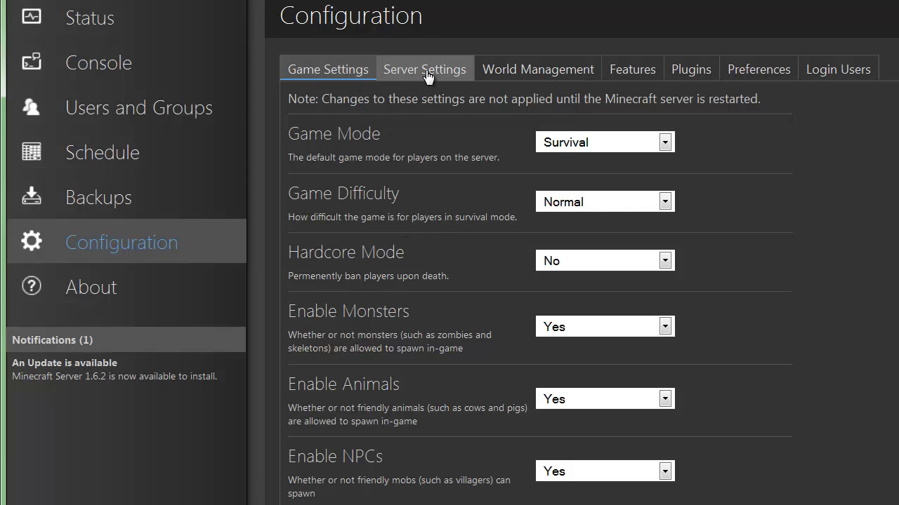
{"action": "left_click", "coordinate": [455, 76]}
{"action": "left_click", "coordinate": [552, 71]}
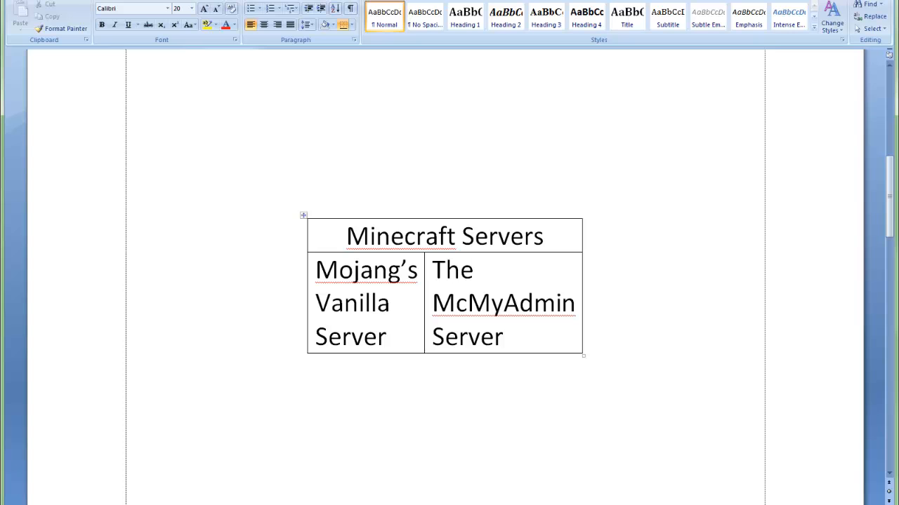
- Open server.properties from the Minecraft Server folder, examine its settings and close it
{"action": "left_click", "coordinate": [189, 504]}
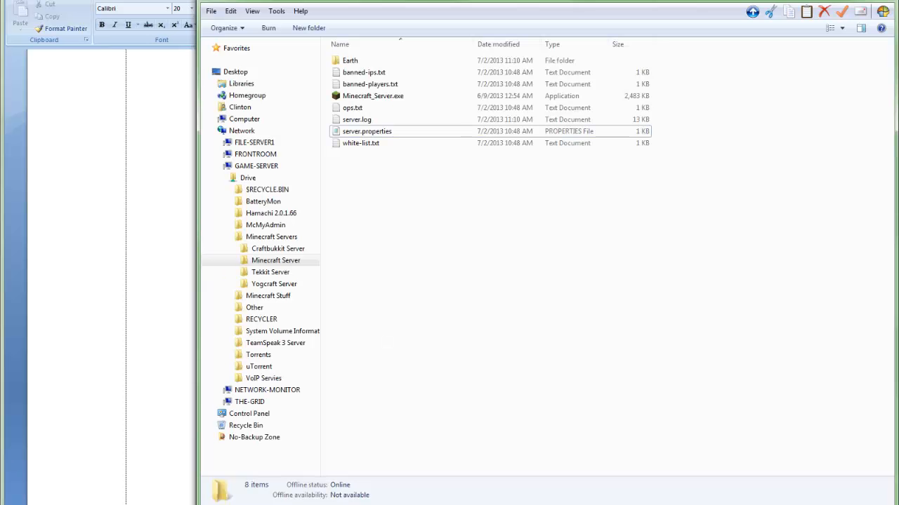
{"action": "double_click", "coordinate": [352, 133]}
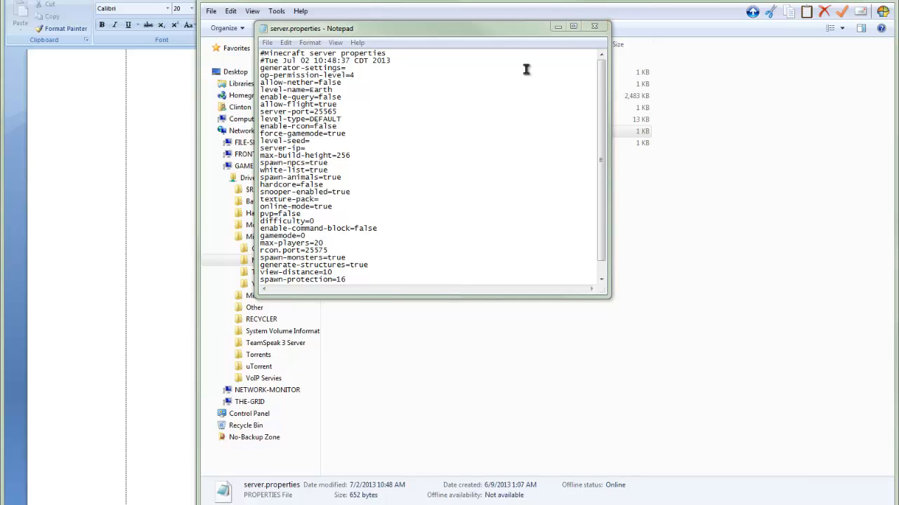
{"action": "left_click", "coordinate": [596, 29]}
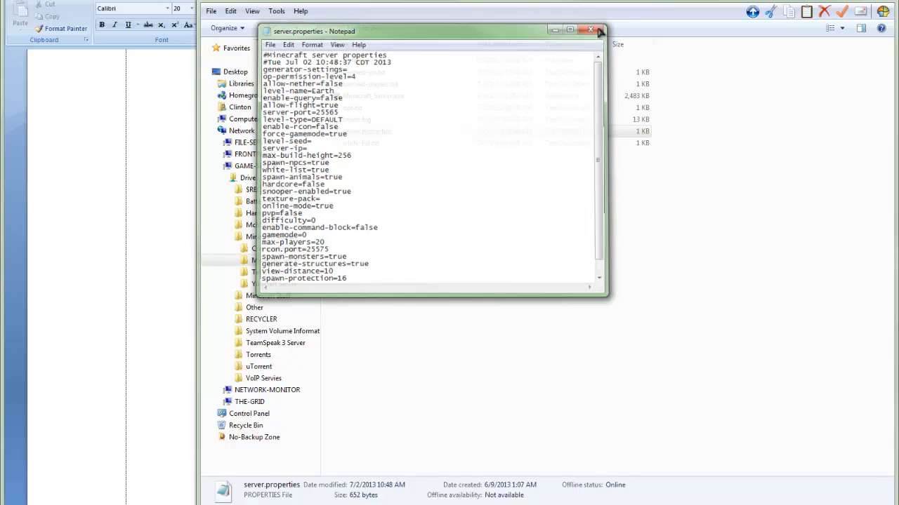
{"action": "left_click", "coordinate": [134, 290]}
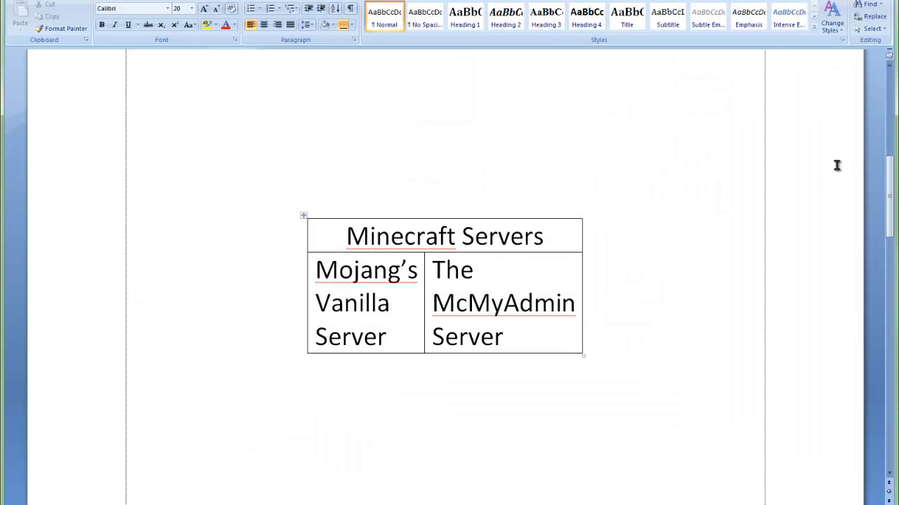
- Switch to the router's firewall page in the browser and examine the computer selection and application settings
{"action": "left_click_drag", "start_coordinate": [892, 206], "coordinate": [893, 324]}
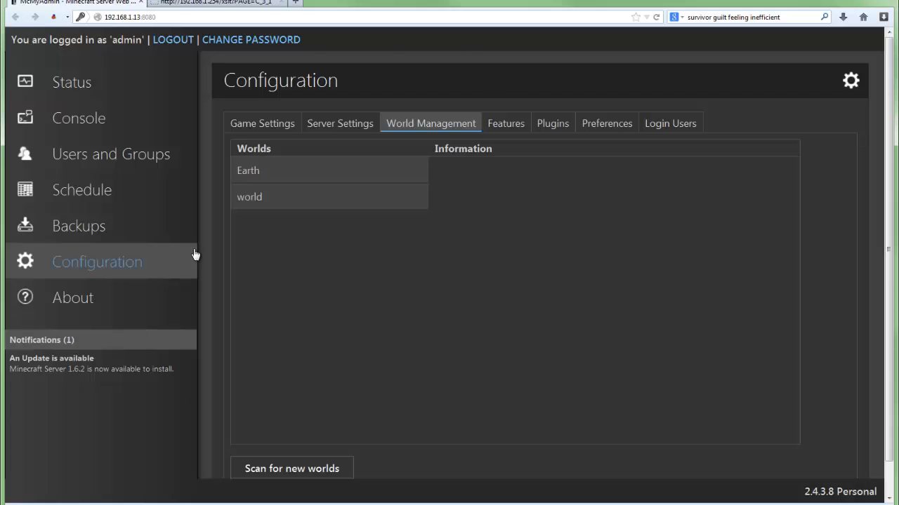
{"action": "left_click", "coordinate": [242, 4]}
{"action": "left_click_drag", "start_coordinate": [891, 253], "coordinate": [888, 199]}
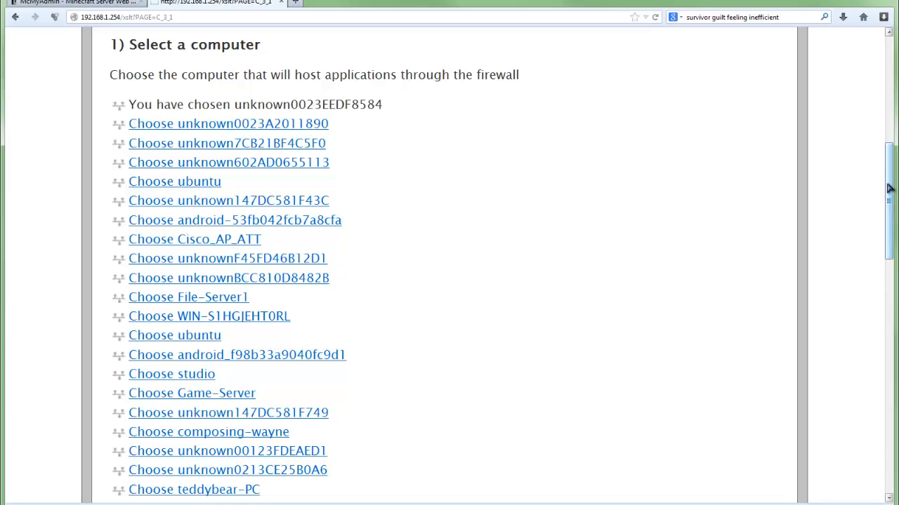
{"action": "left_click_drag", "start_coordinate": [888, 188], "coordinate": [888, 188]}
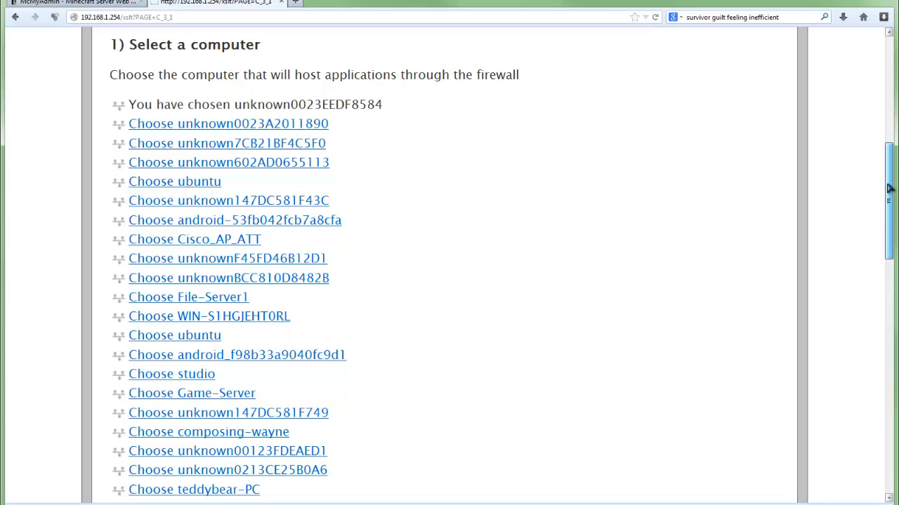
{"action": "left_click_drag", "start_coordinate": [888, 189], "coordinate": [892, 351]}
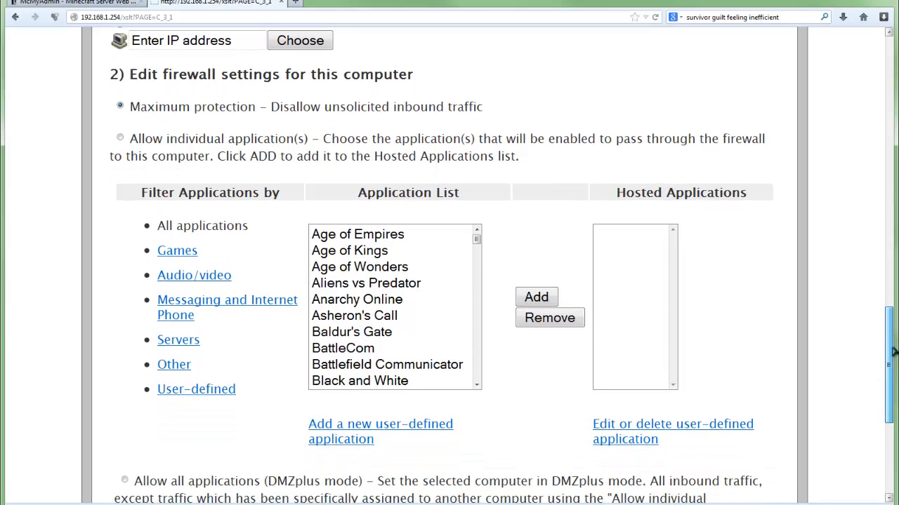
- Open the user-defined application Test for editing and submit the router login with the prefilled password
{"action": "left_click", "coordinate": [656, 430]}
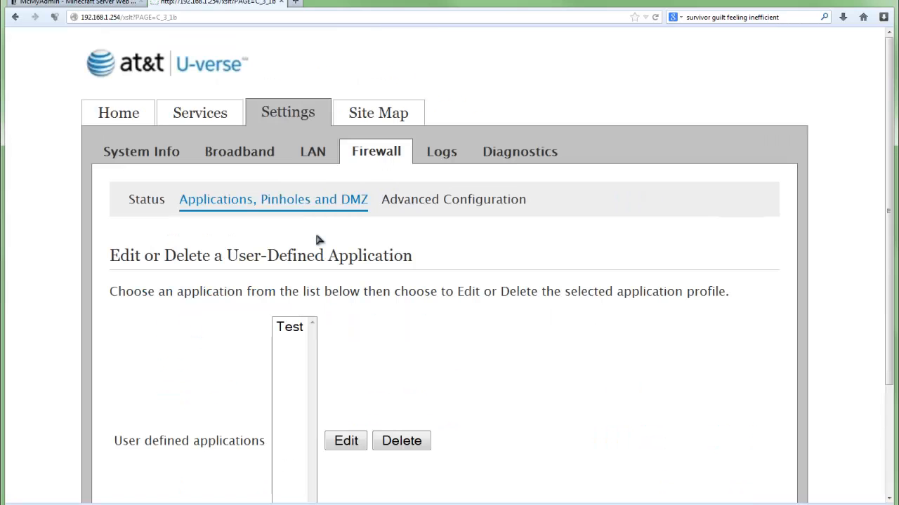
{"action": "left_click", "coordinate": [288, 330]}
{"action": "left_click", "coordinate": [345, 444]}
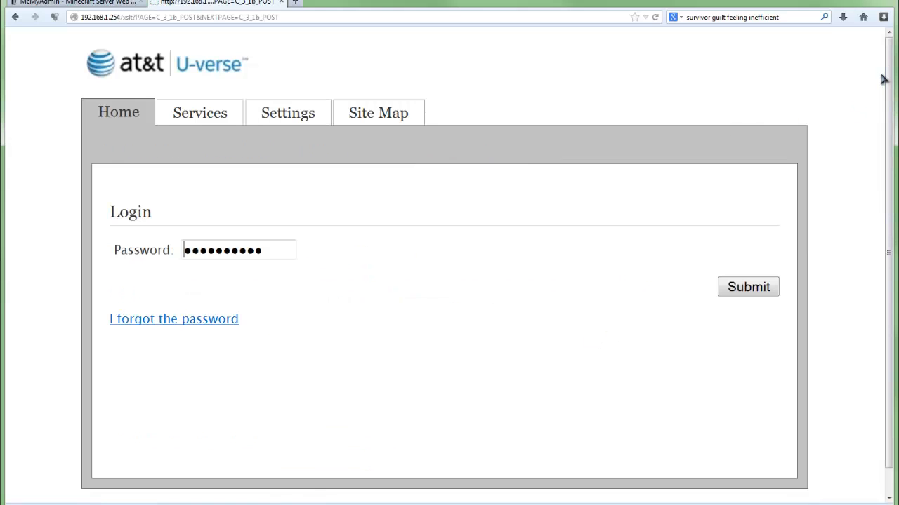
{"action": "left_click", "coordinate": [742, 288]}
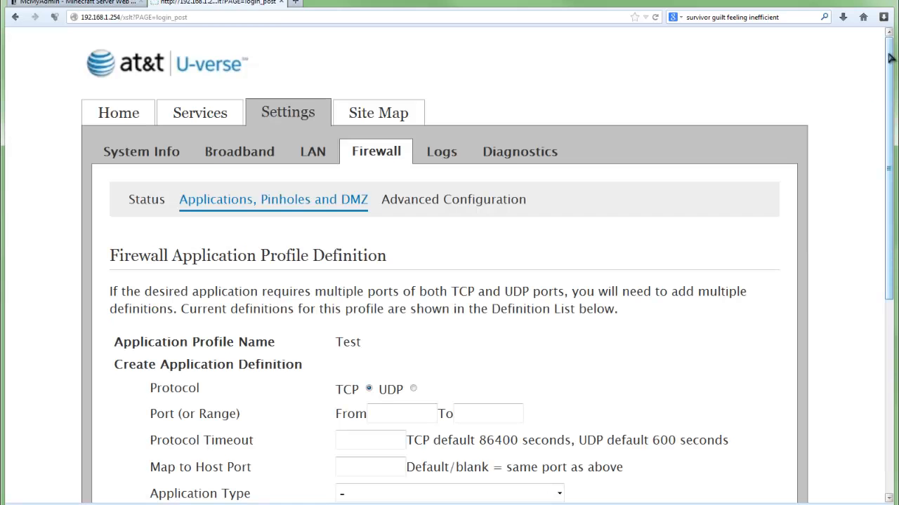
- Examine the Test profile's application definition fields and Definition List, and leave the profile
{"action": "left_click_drag", "start_coordinate": [890, 57], "coordinate": [893, 215]}
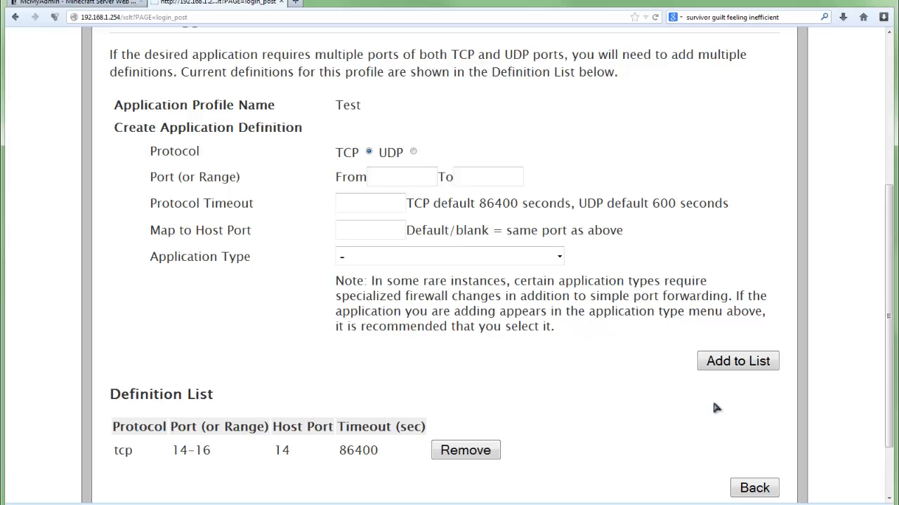
{"action": "scroll", "coordinate": [814, 421], "scroll_direction": "down", "scroll_amount": 2}
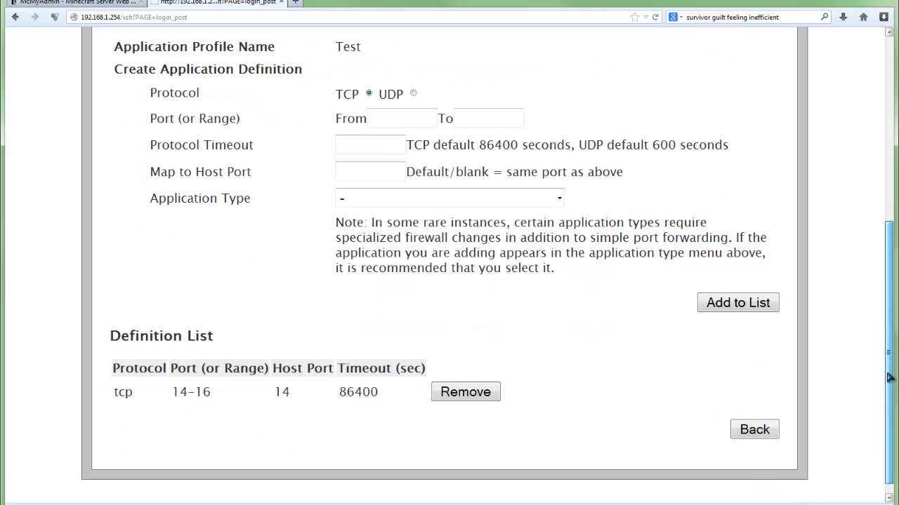
{"action": "left_click", "coordinate": [748, 427]}
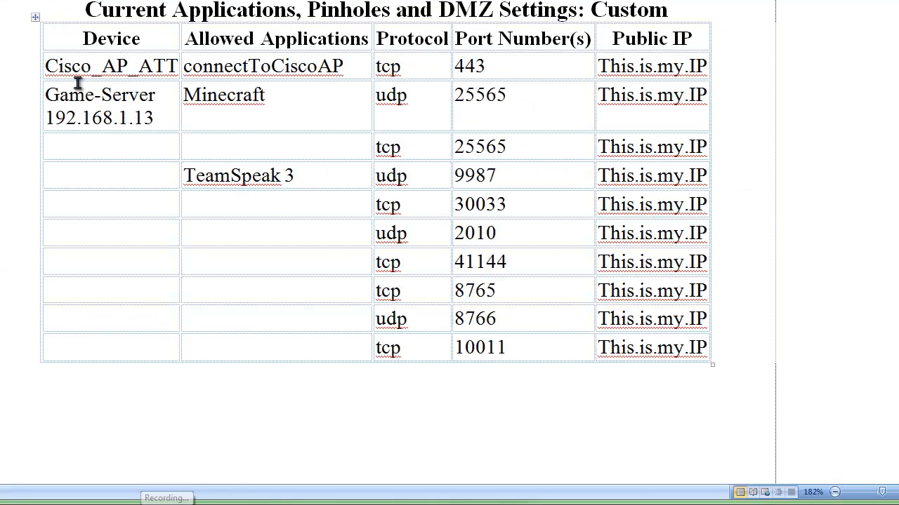
- In the document's Applications, Pinholes and DMZ table, highlight the Game-Server name and its local IP address in turn
{"action": "left_click_drag", "start_coordinate": [47, 96], "coordinate": [156, 93]}
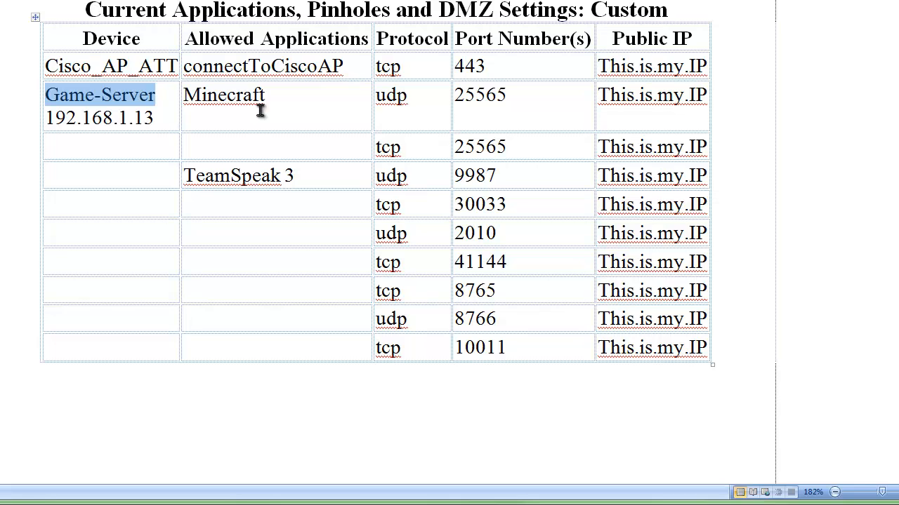
{"action": "left_click", "coordinate": [302, 90]}
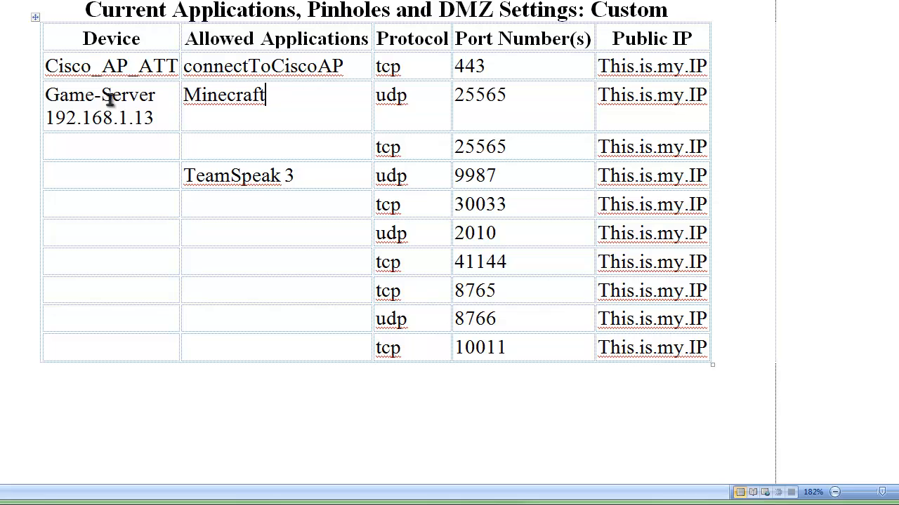
{"action": "left_click_drag", "start_coordinate": [44, 95], "coordinate": [146, 101]}
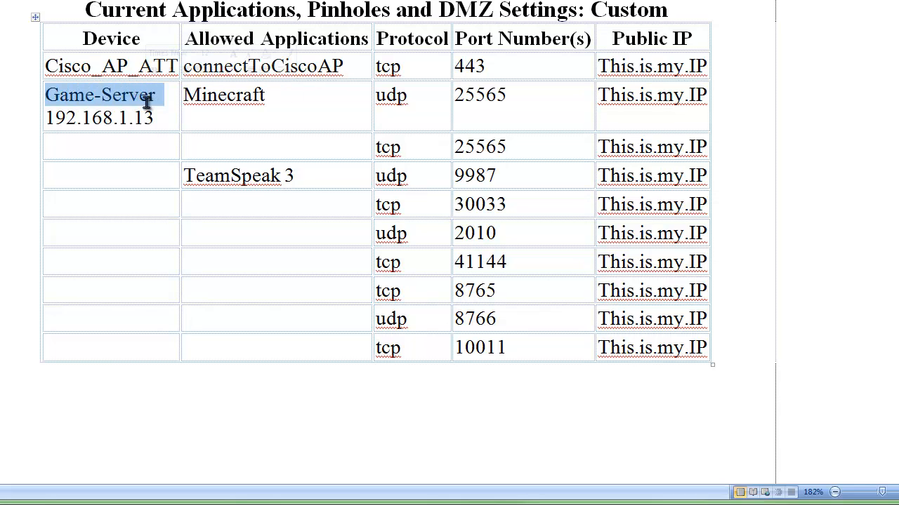
{"action": "left_click", "coordinate": [161, 116]}
{"action": "left_click_drag", "start_coordinate": [45, 118], "coordinate": [152, 120]}
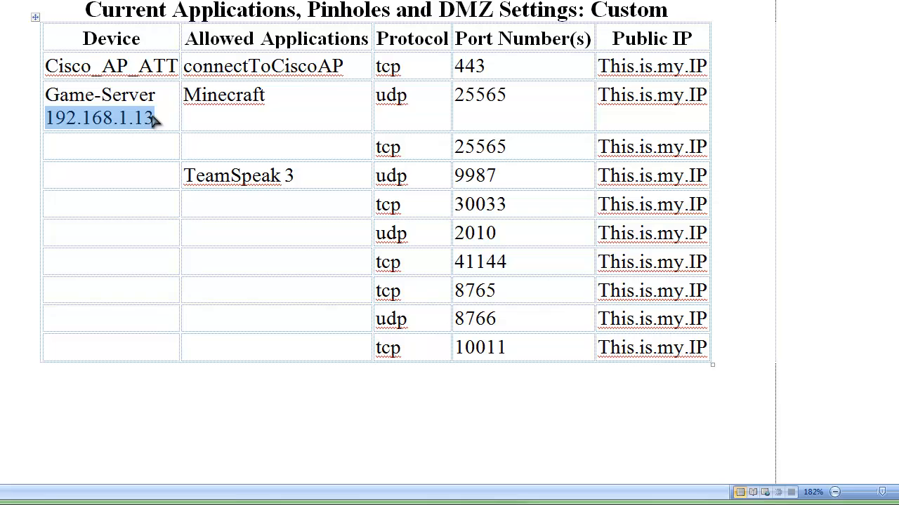
{"action": "left_click", "coordinate": [340, 97]}
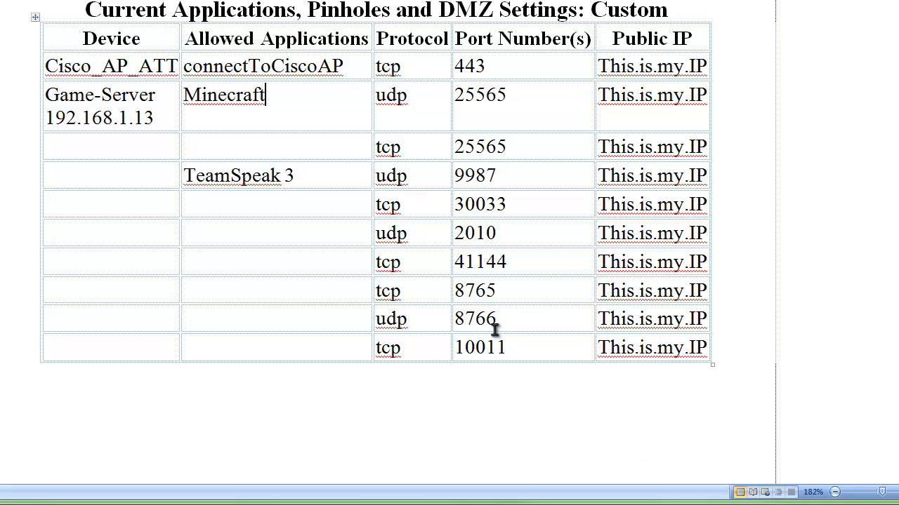
- Compare Game-Server's local IP address with the Public IP column by highlighting each in the table
{"action": "left_click_drag", "start_coordinate": [156, 118], "coordinate": [50, 118]}
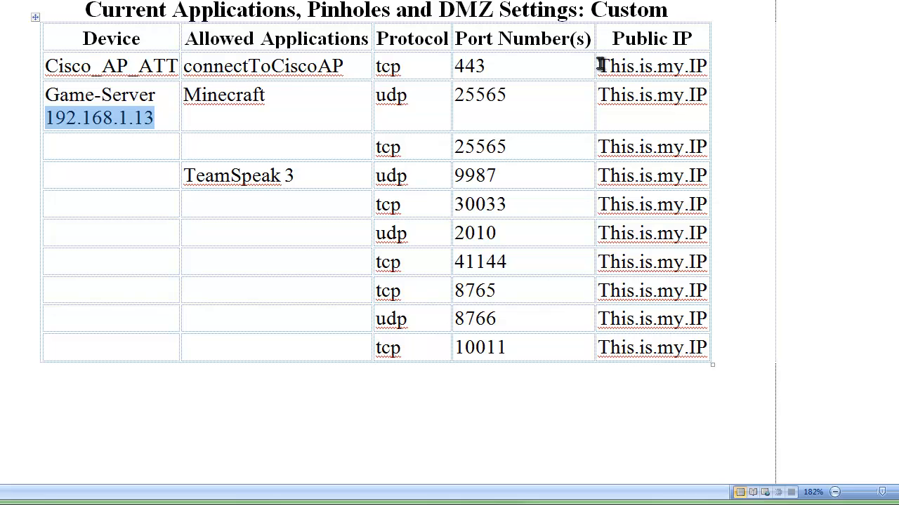
{"action": "left_click_drag", "start_coordinate": [600, 66], "coordinate": [702, 64]}
{"action": "left_click", "coordinate": [659, 93]}
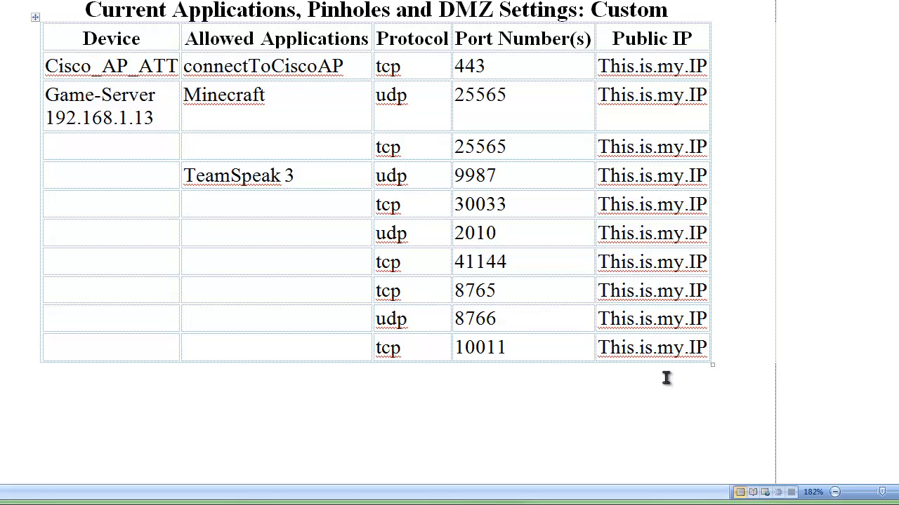
{"action": "left_click_drag", "start_coordinate": [156, 117], "coordinate": [48, 116]}
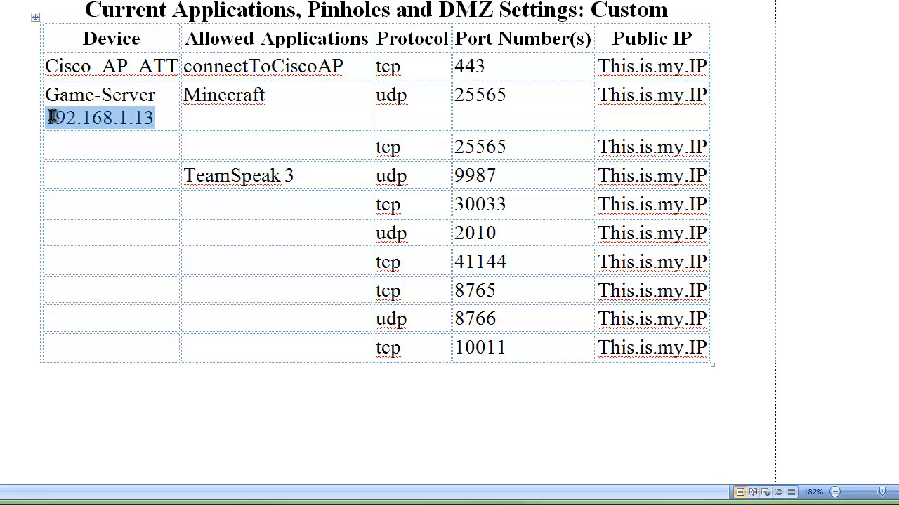
{"action": "left_click", "coordinate": [638, 118]}
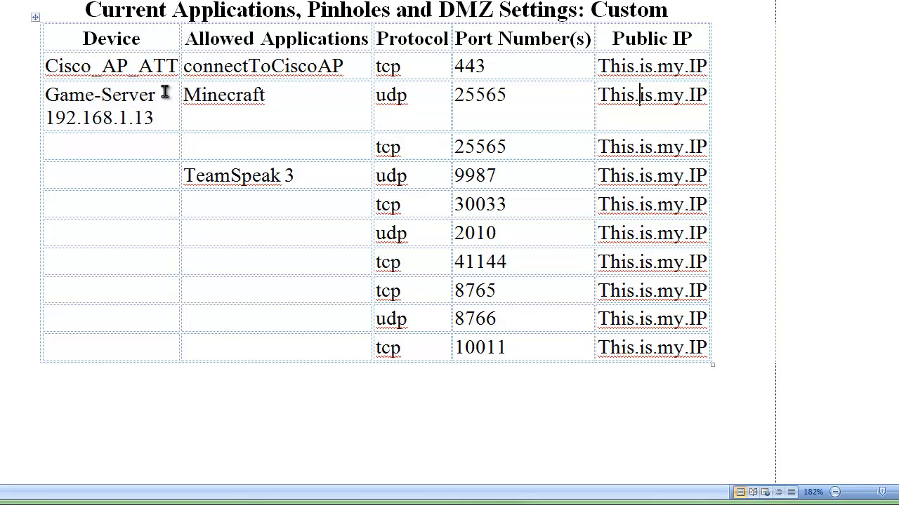
- Review the Game-Server name and local IP, the Minecraft and TeamSpeak 3 entries, and their port and public IP cells
{"action": "left_click_drag", "start_coordinate": [164, 94], "coordinate": [60, 94]}
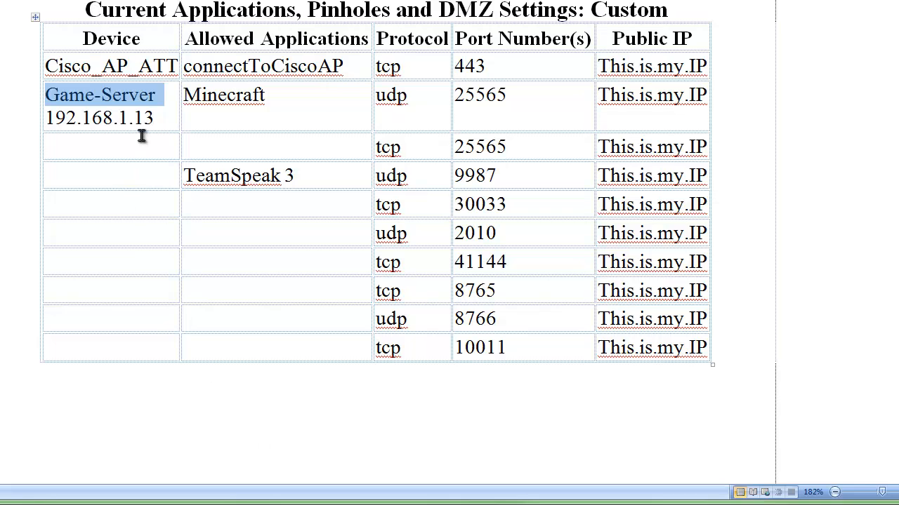
{"action": "left_click", "coordinate": [159, 118]}
{"action": "left_click_drag", "start_coordinate": [158, 118], "coordinate": [47, 117]}
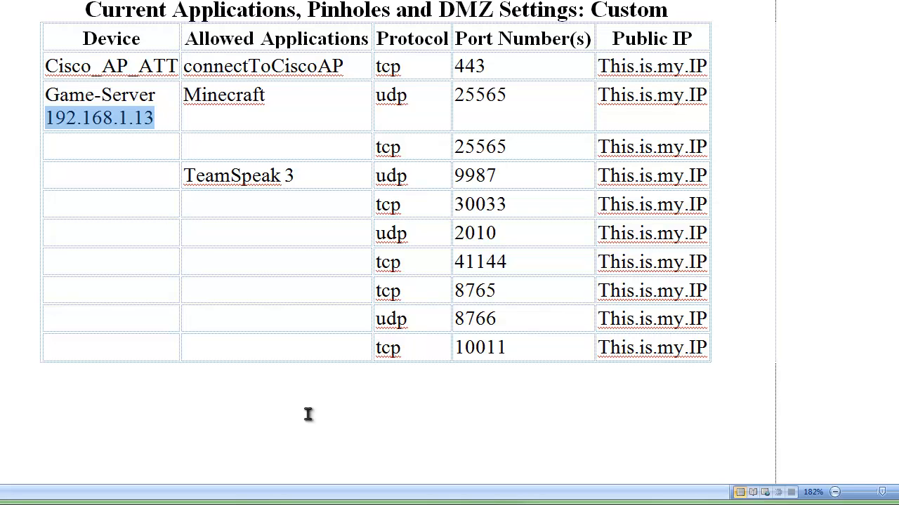
{"action": "left_click", "coordinate": [528, 95]}
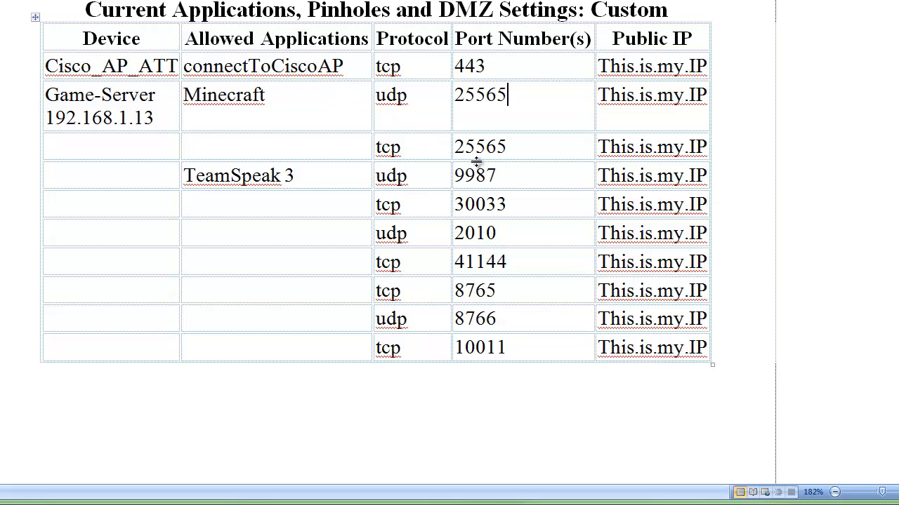
{"action": "left_click", "coordinate": [313, 178]}
{"action": "left_click_drag", "start_coordinate": [602, 147], "coordinate": [714, 166]}
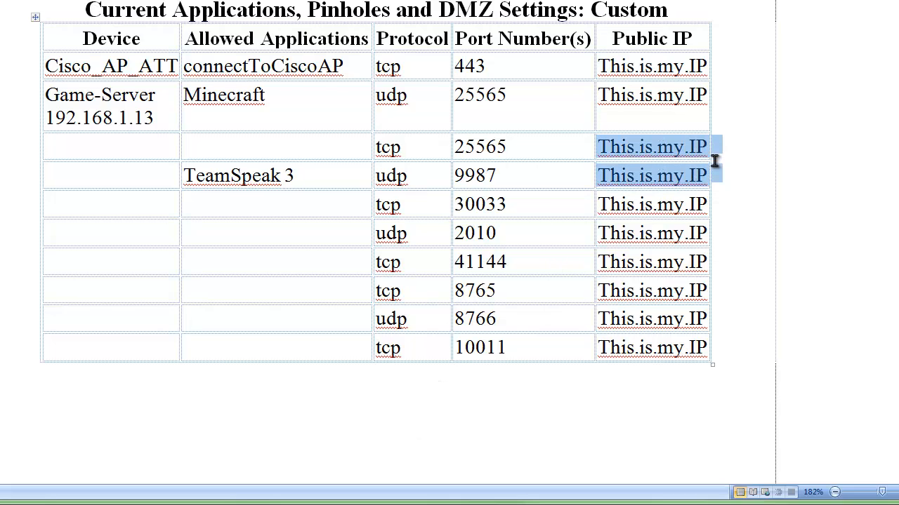
{"action": "left_click", "coordinate": [506, 175]}
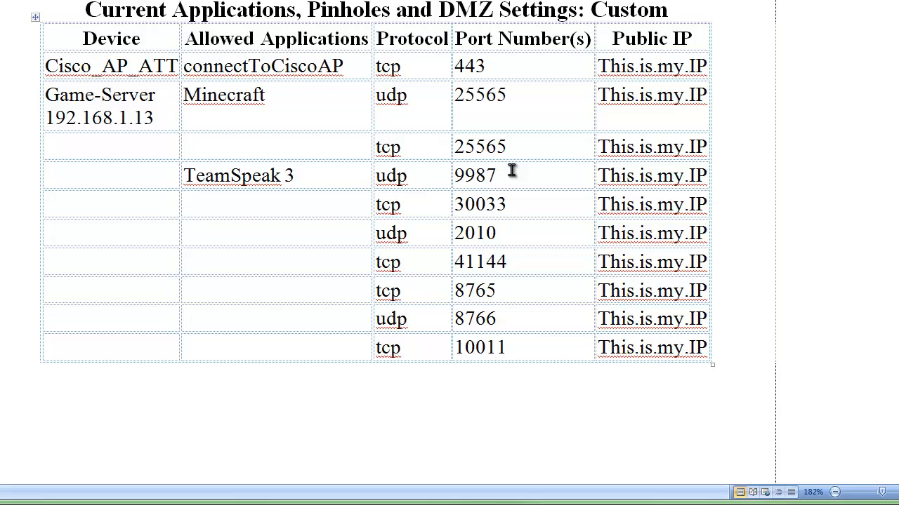